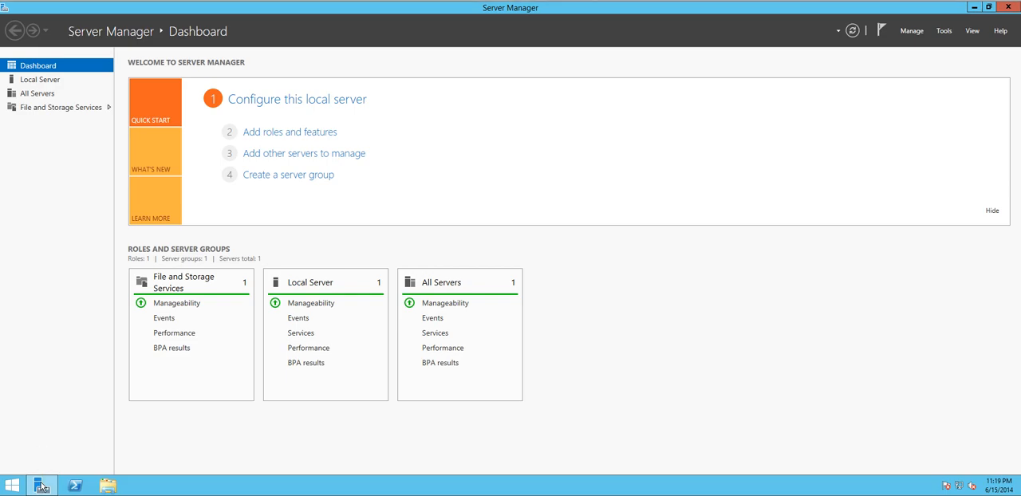
Step: Start adding roles and features with a role-based installation on the local server from the server pool, proceeding to the role selection
mouse_move(44, 489)
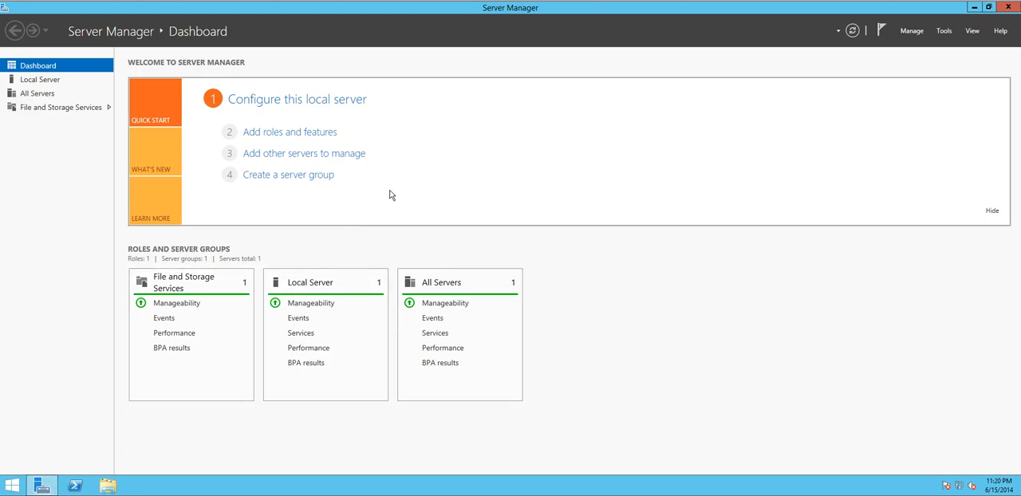
click(303, 133)
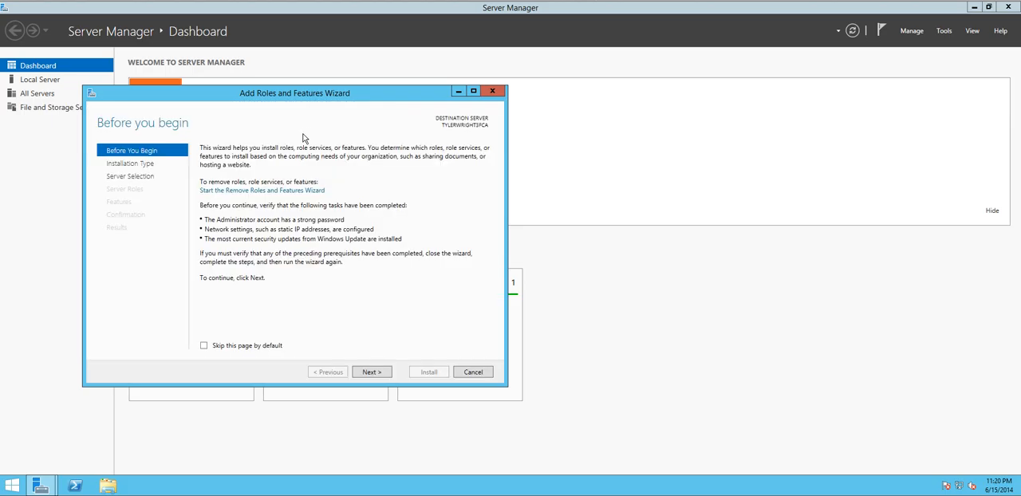
drag(290, 88, 490, 50)
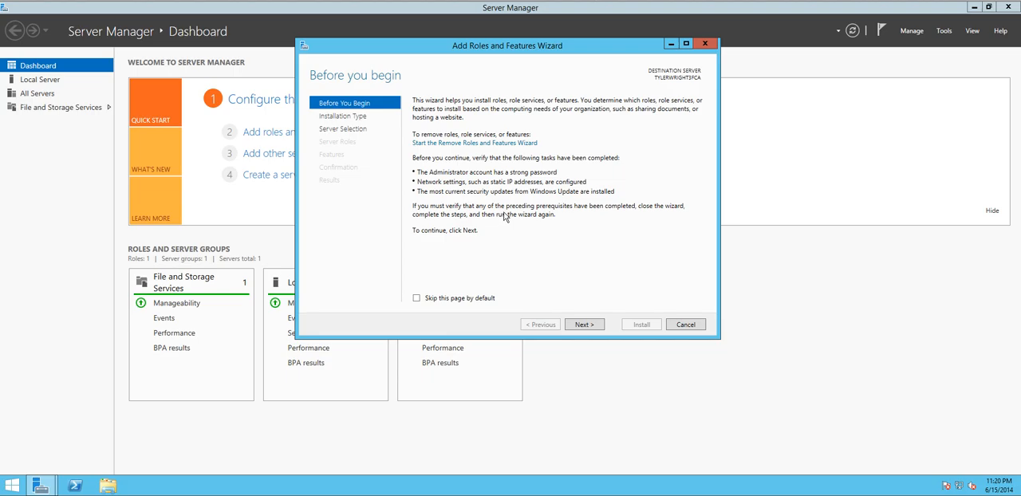
click(584, 326)
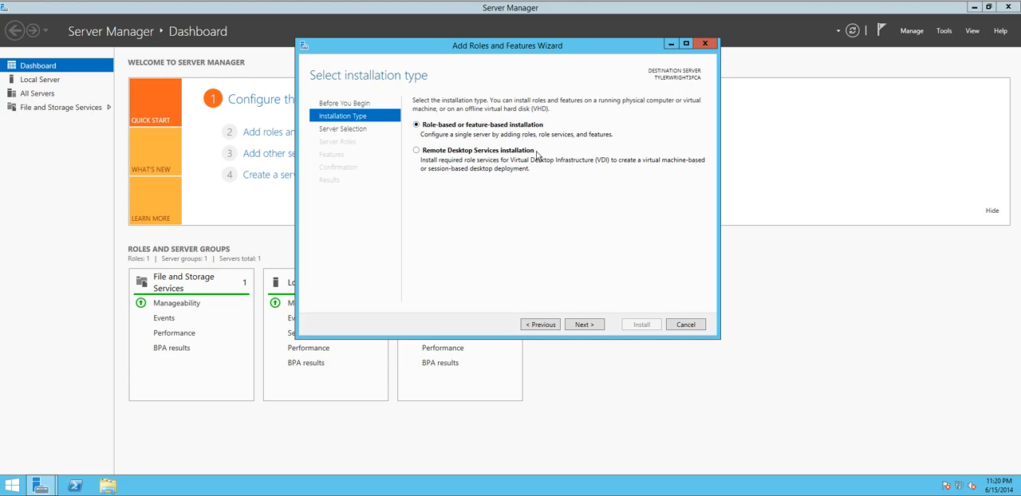
click(584, 324)
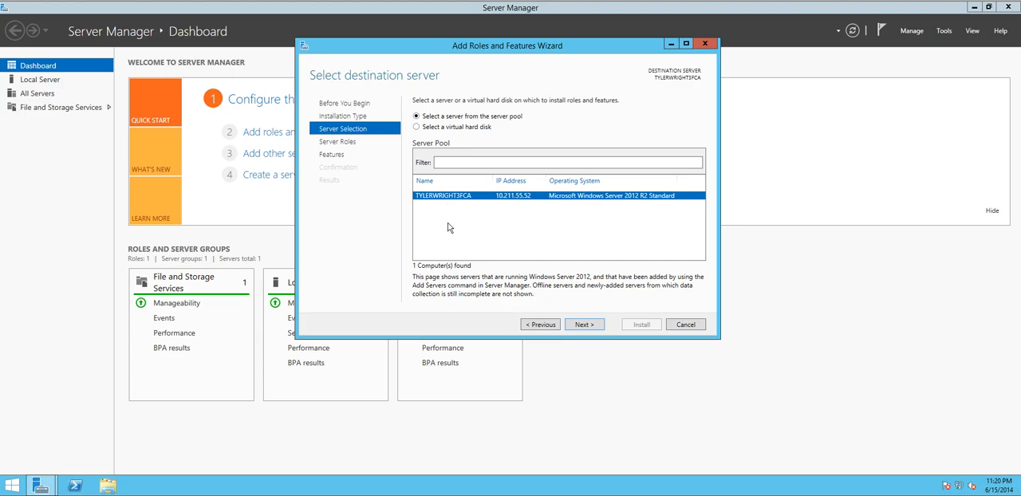
click(584, 324)
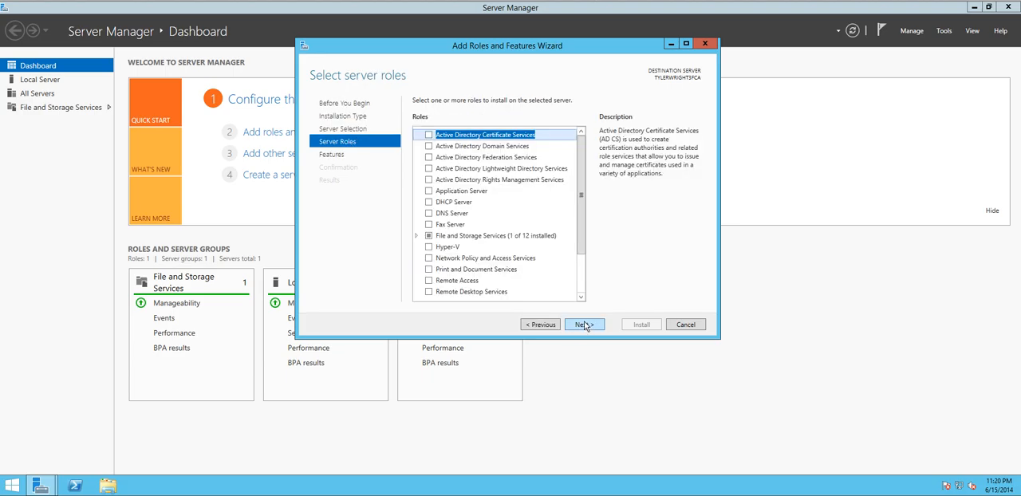
Step: Select the DNS Server role with its management tools, continue despite the validation warning and keep the default features
click(429, 214)
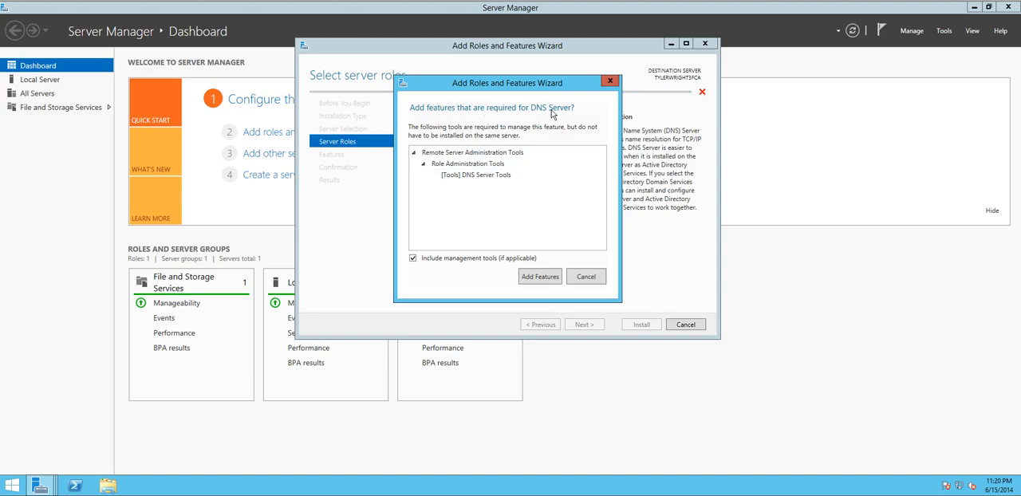
click(503, 175)
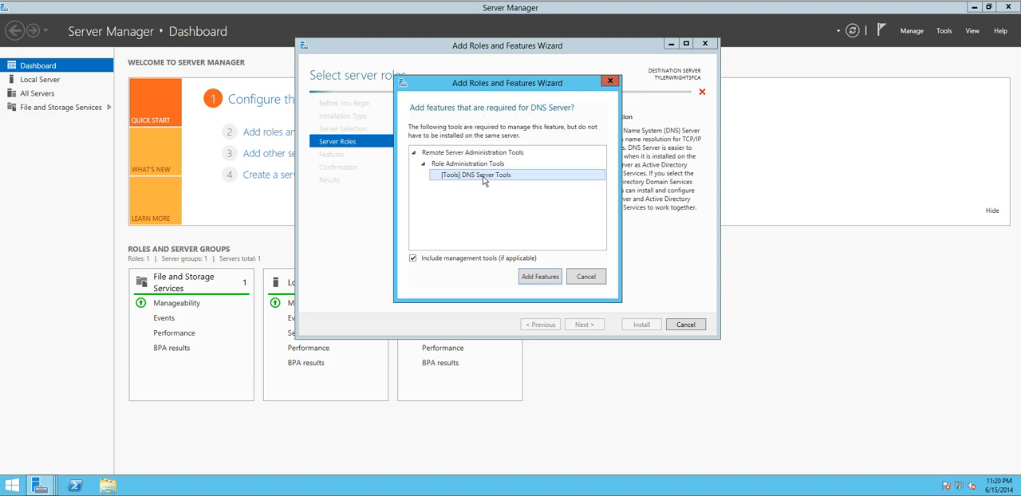
click(541, 277)
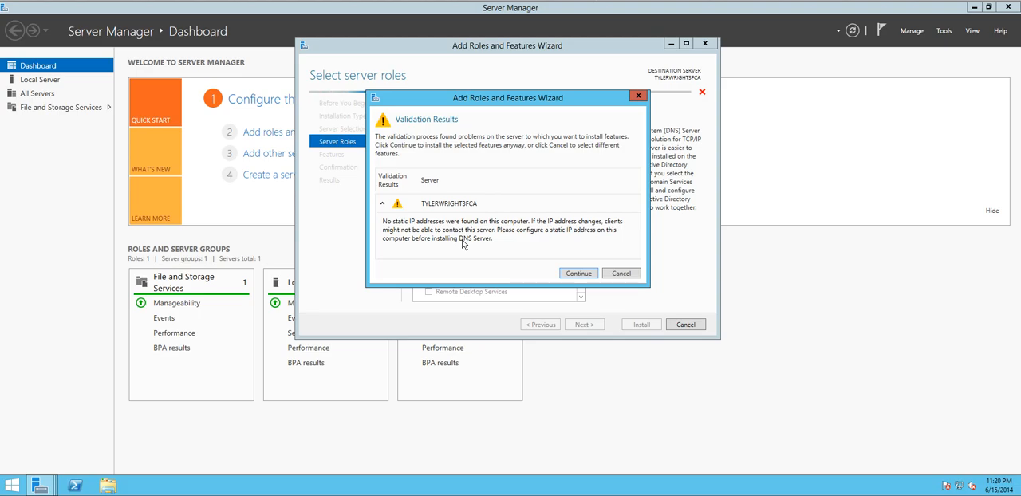
click(586, 276)
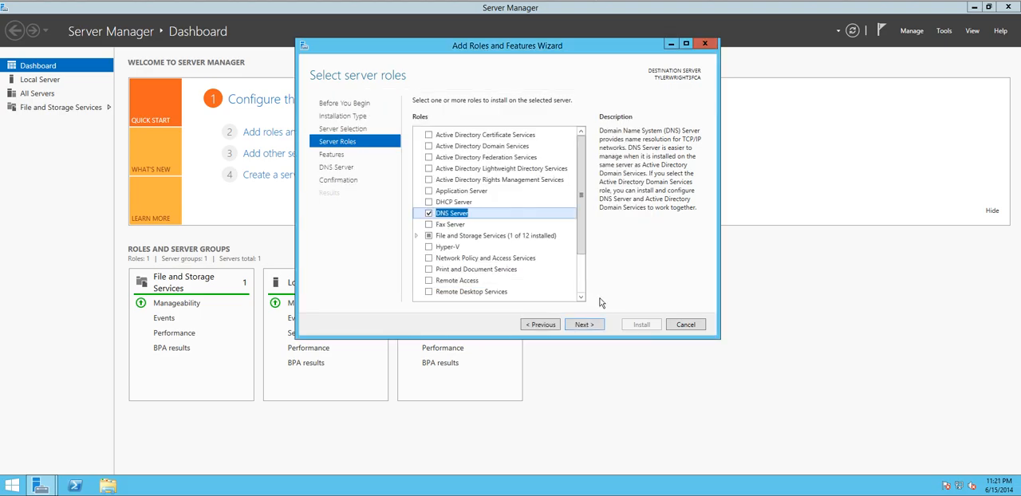
click(590, 326)
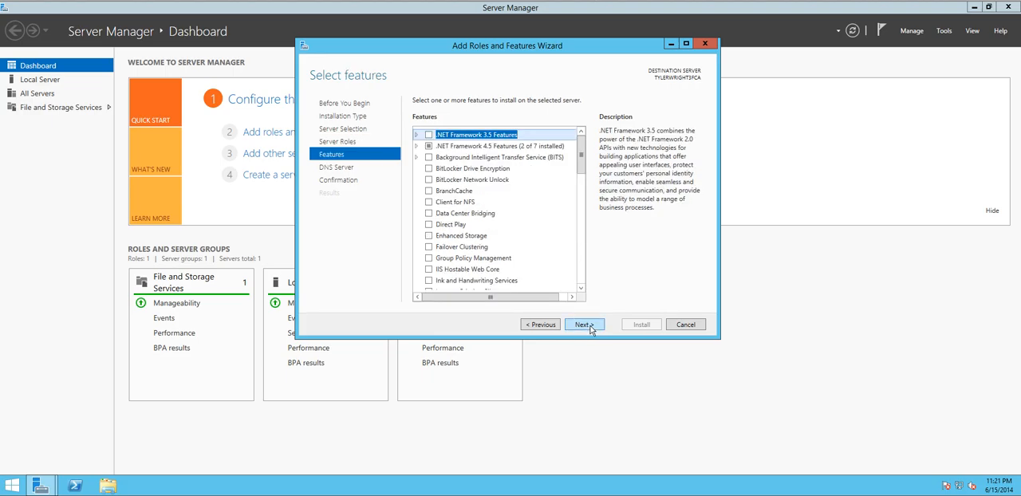
click(591, 326)
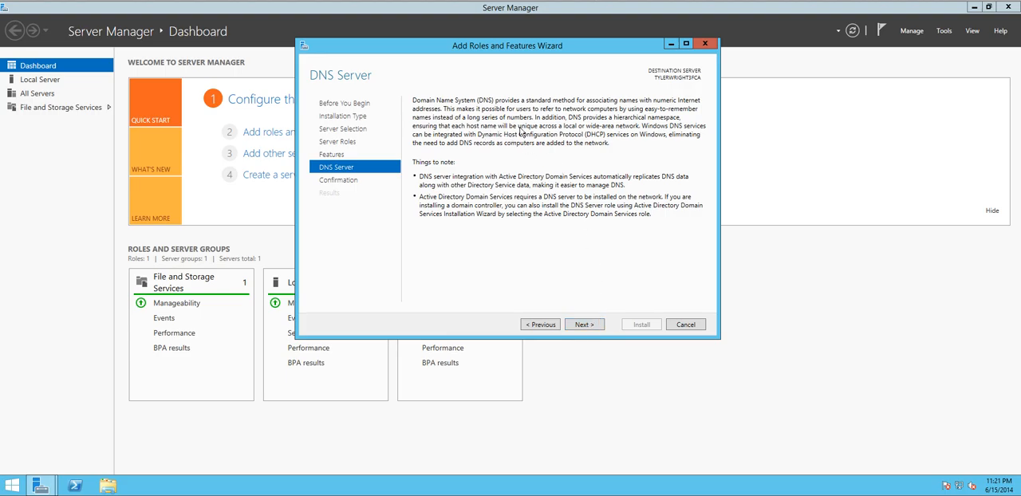
click(582, 325)
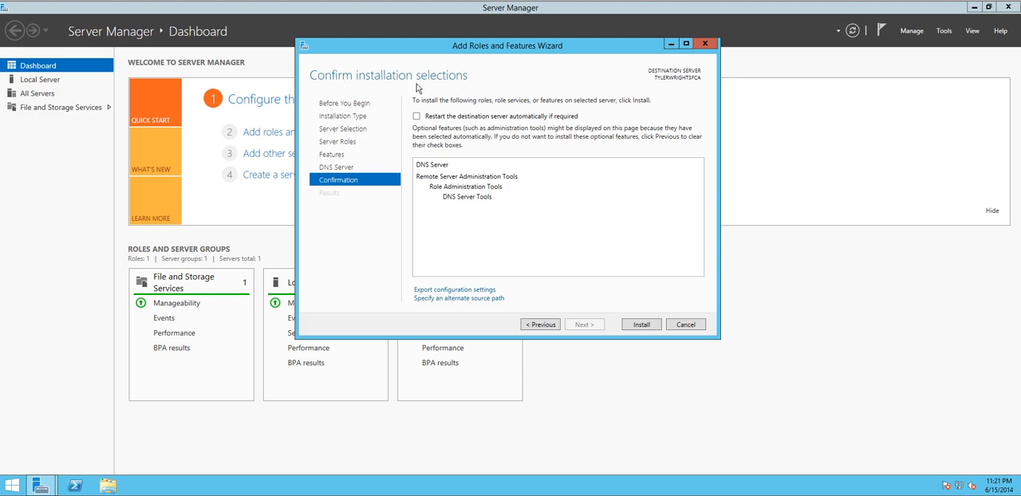
Step: Allow automatic restart of the destination server, install the DNS Server role and close the wizard once installation finishes
click(415, 116)
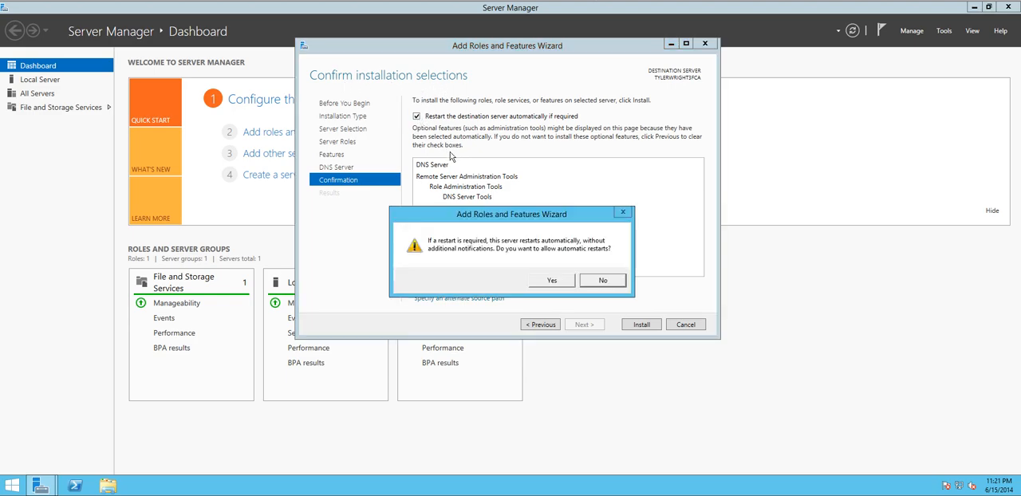
click(545, 283)
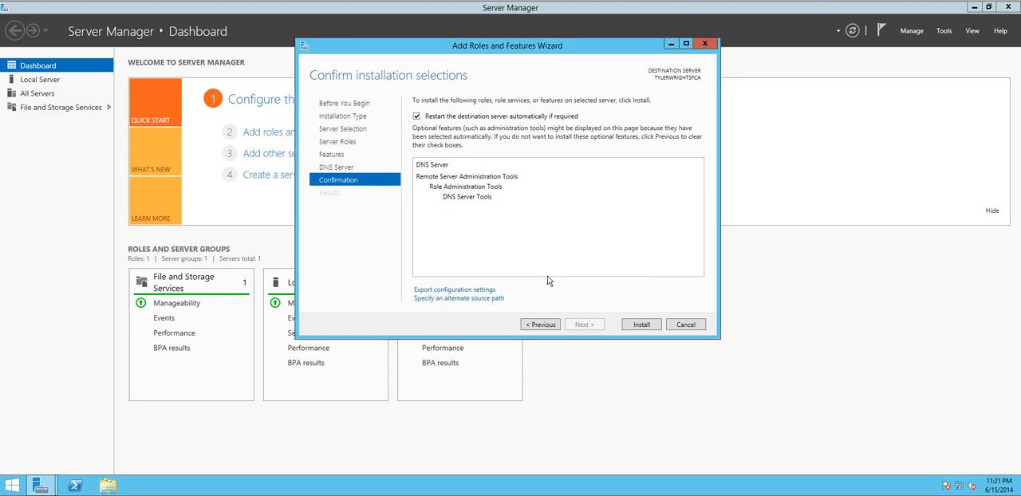
click(442, 165)
click(640, 327)
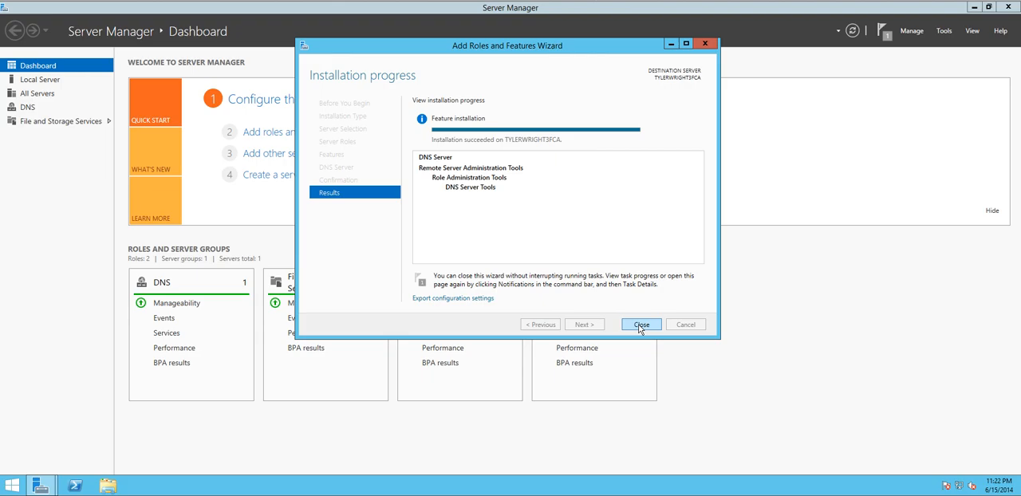
click(640, 325)
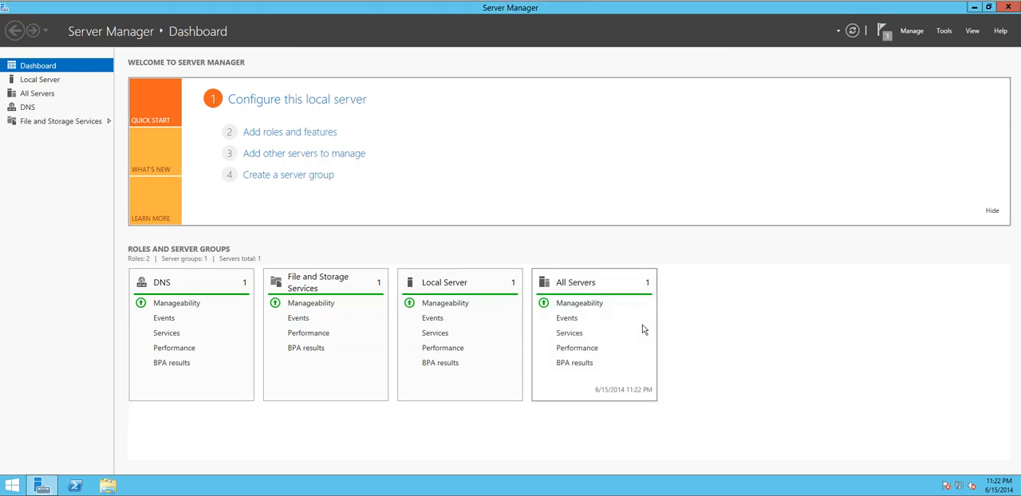
Step: View the DNS role page, close Server Manager and open the DNS Manager console
click(15, 110)
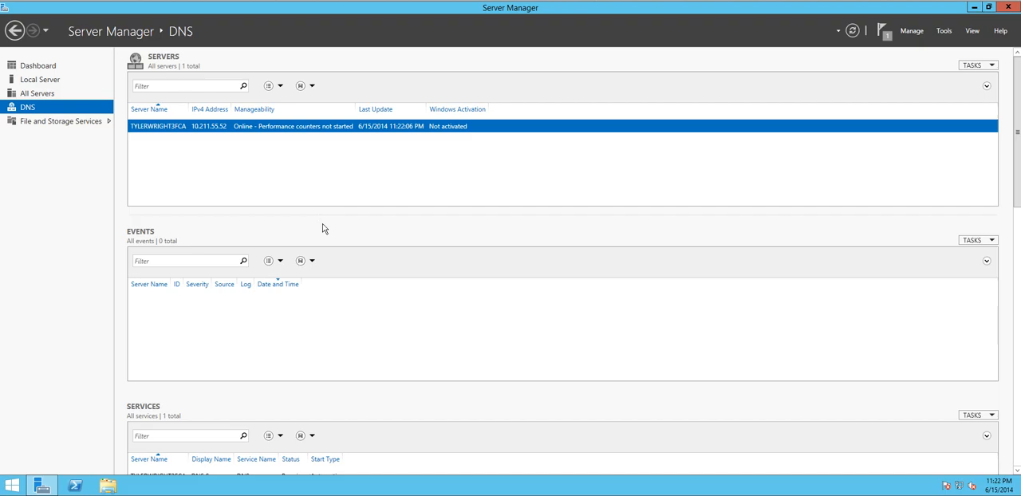
click(1008, 8)
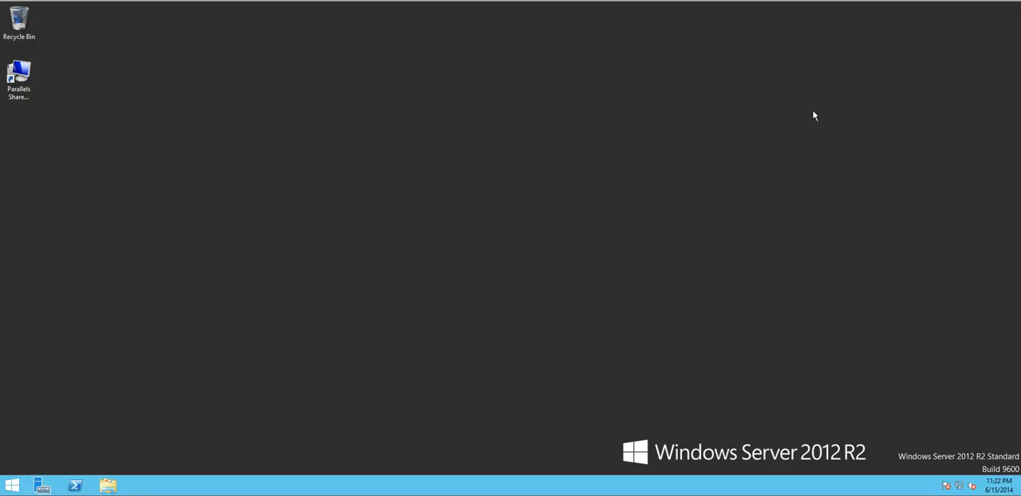
key(super)
text(dns)
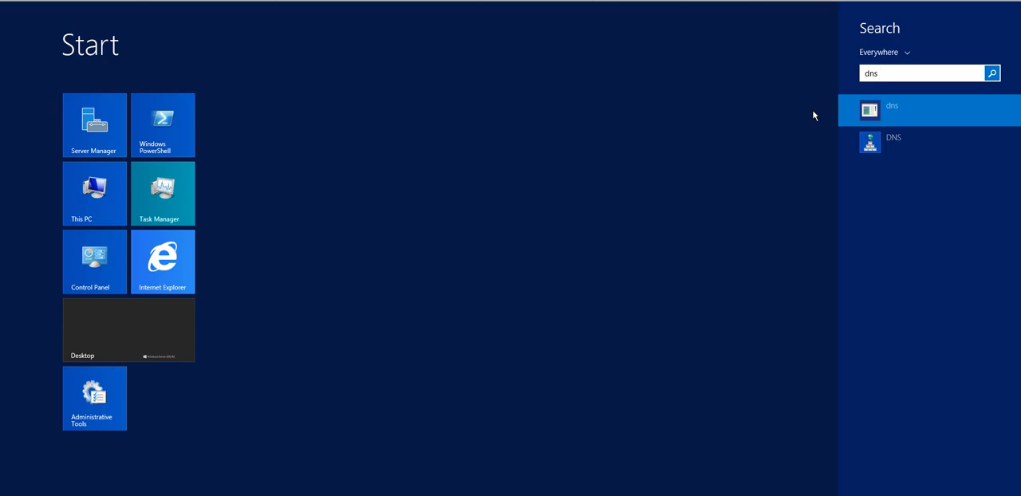
click(897, 141)
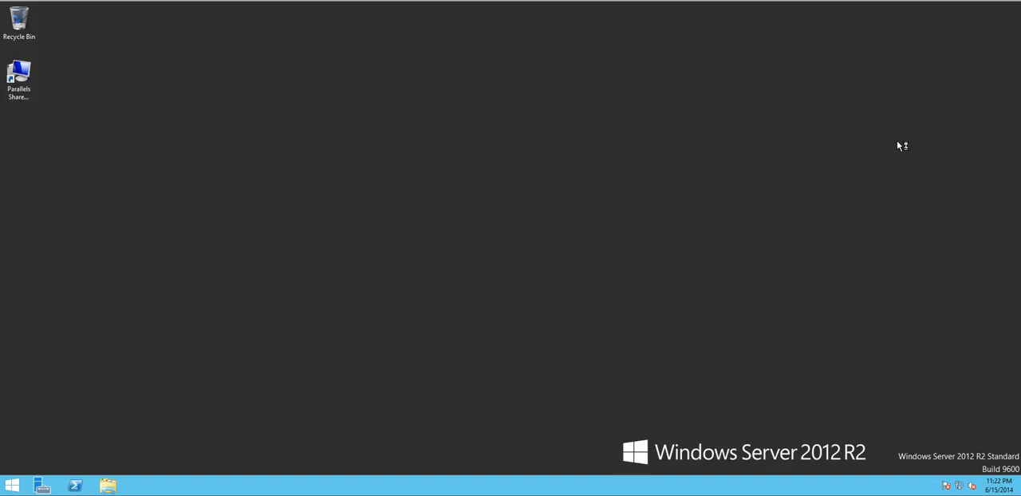
drag(270, 35, 558, 65)
drag(559, 63, 559, 63)
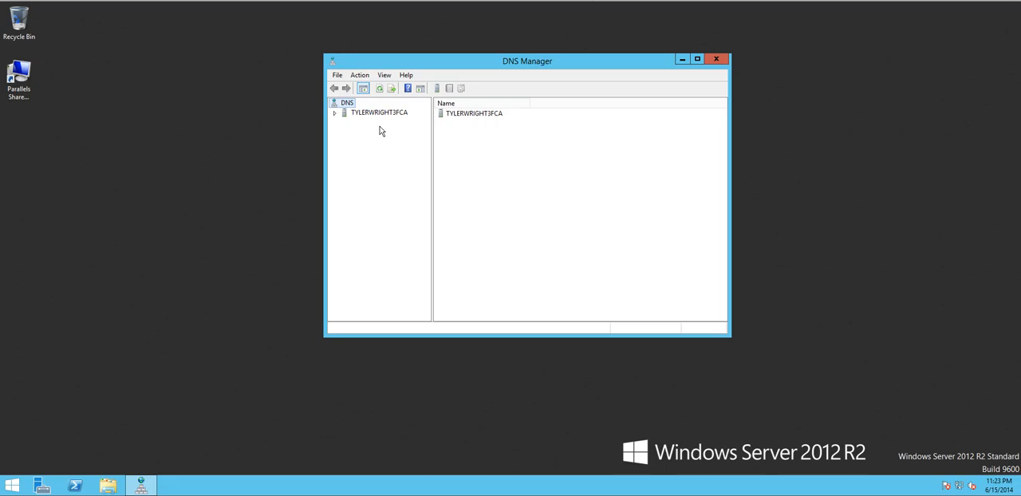
click(360, 77)
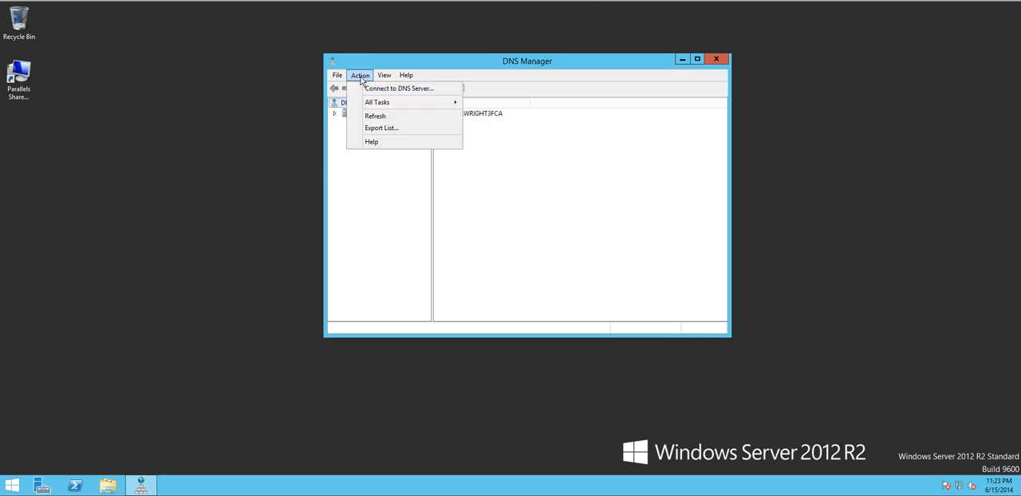
mouse_move(365, 106)
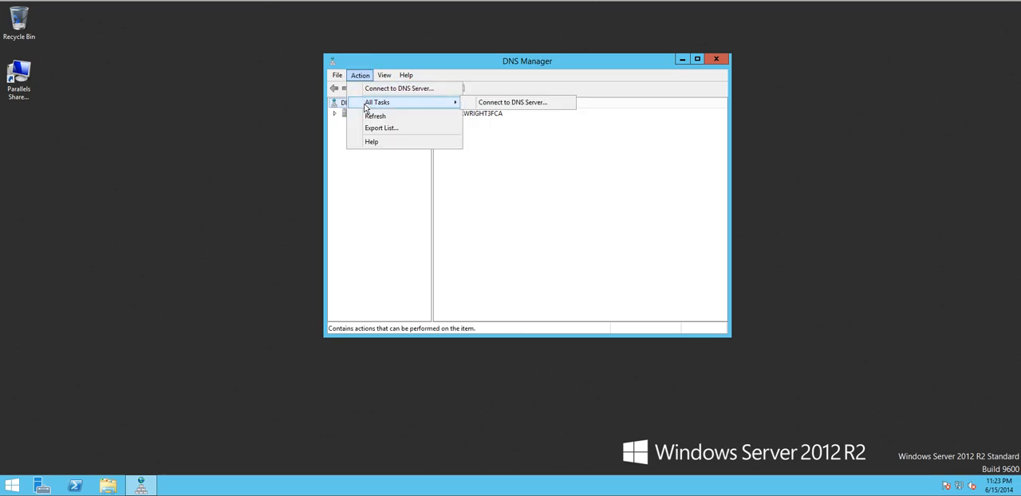
click(359, 76)
click(360, 77)
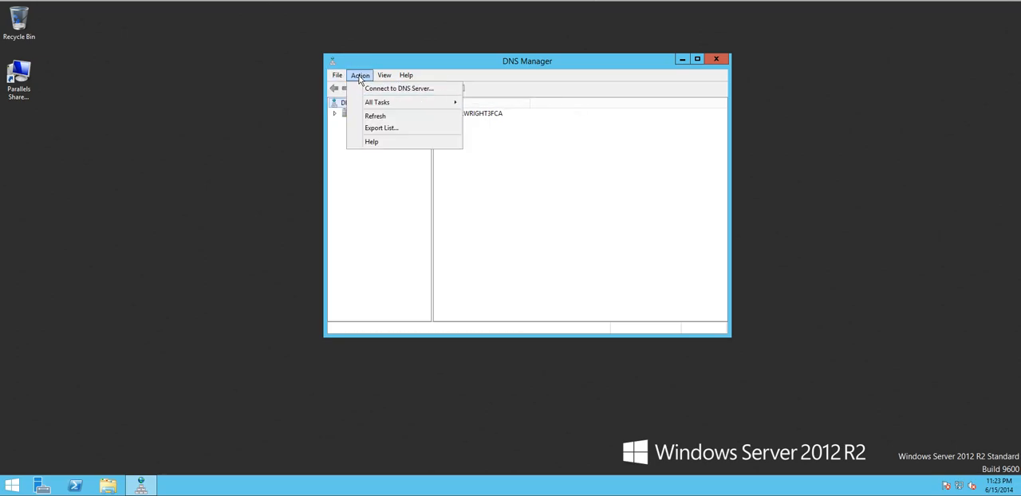
click(354, 207)
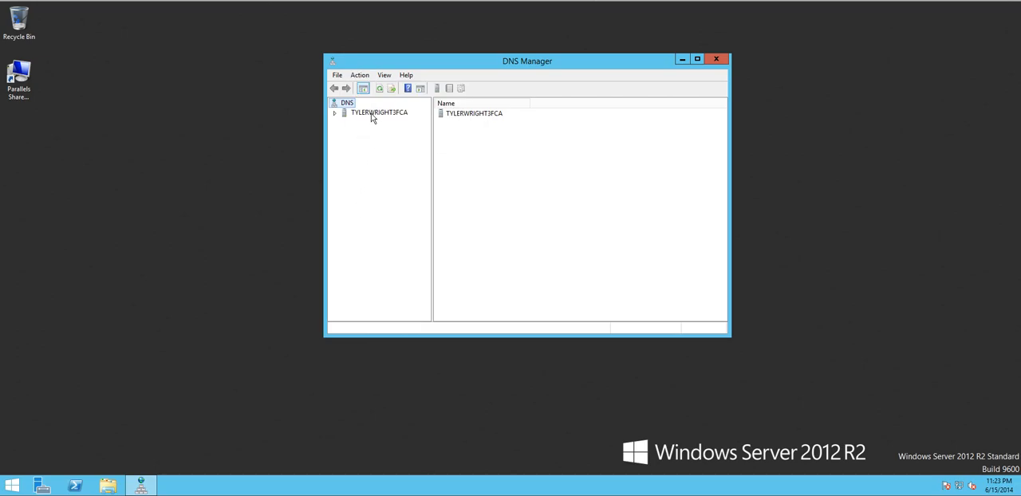
Step: Start a new zone on the local DNS server as a primary zone of the forward lookup type
click(372, 114)
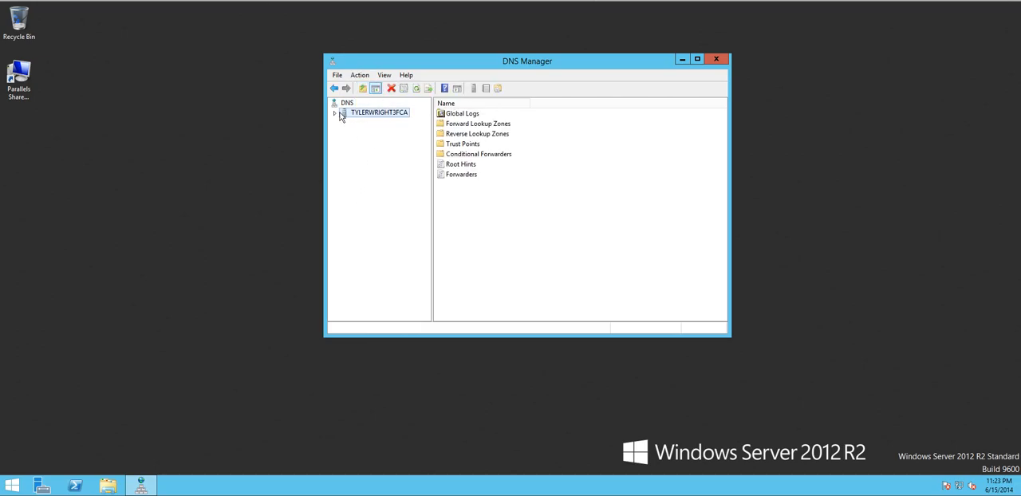
click(360, 76)
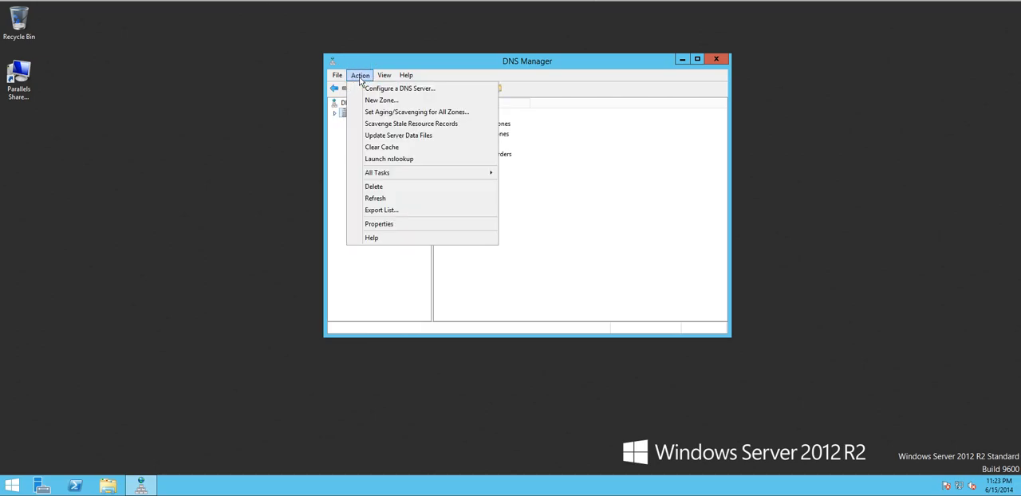
click(405, 103)
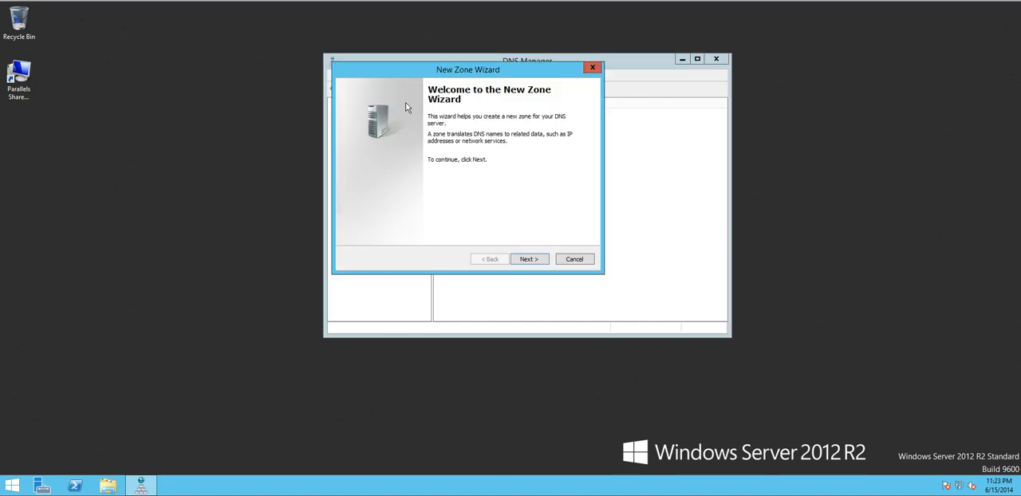
click(529, 259)
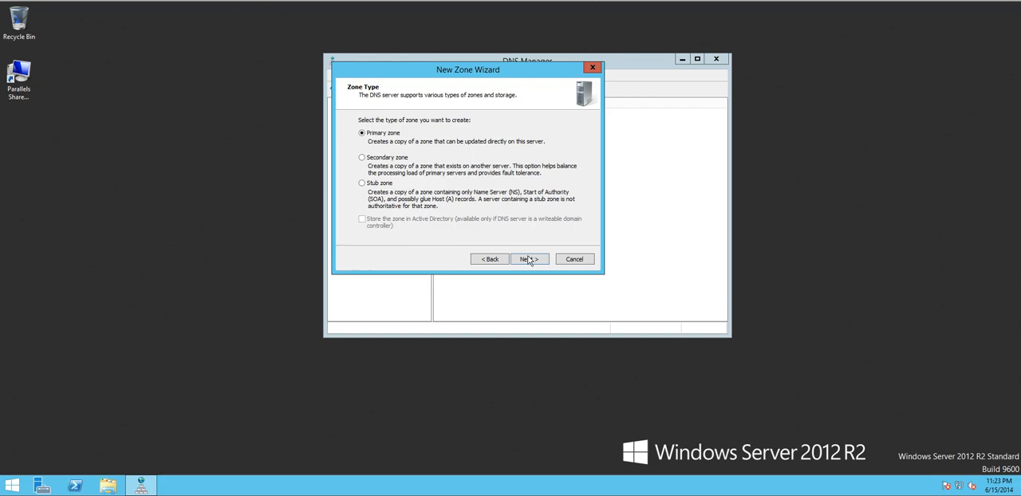
click(530, 260)
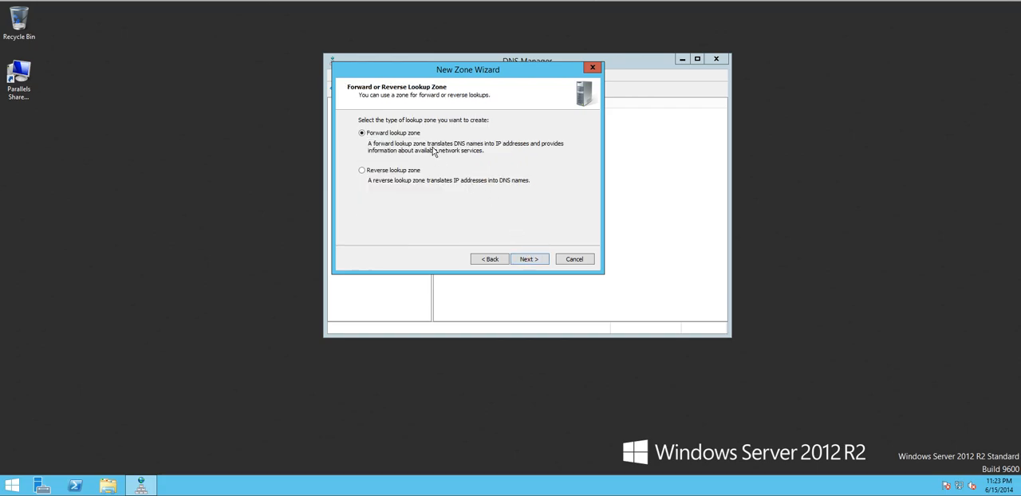
click(529, 260)
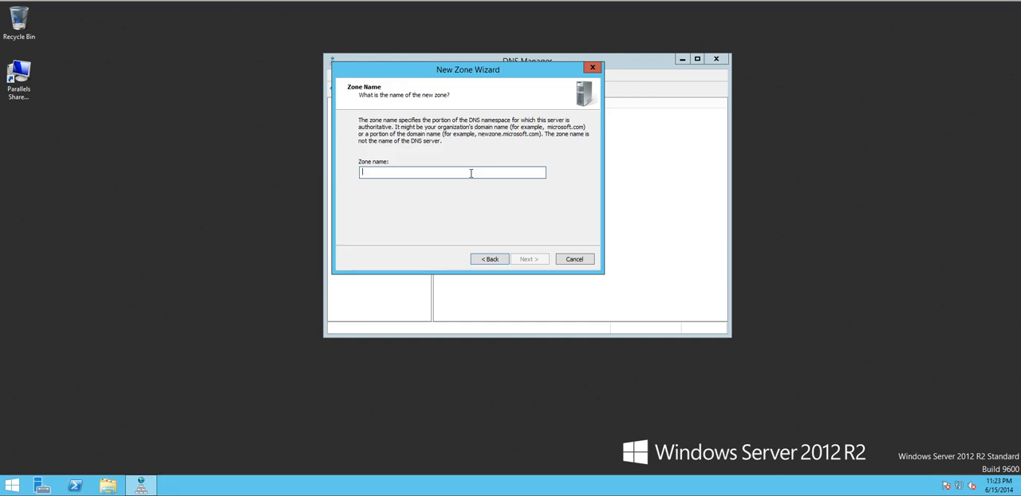
Step: Name the zone learningsysadmin.com and create a new zone file called learningsysadmin.com.dns
text(learni)
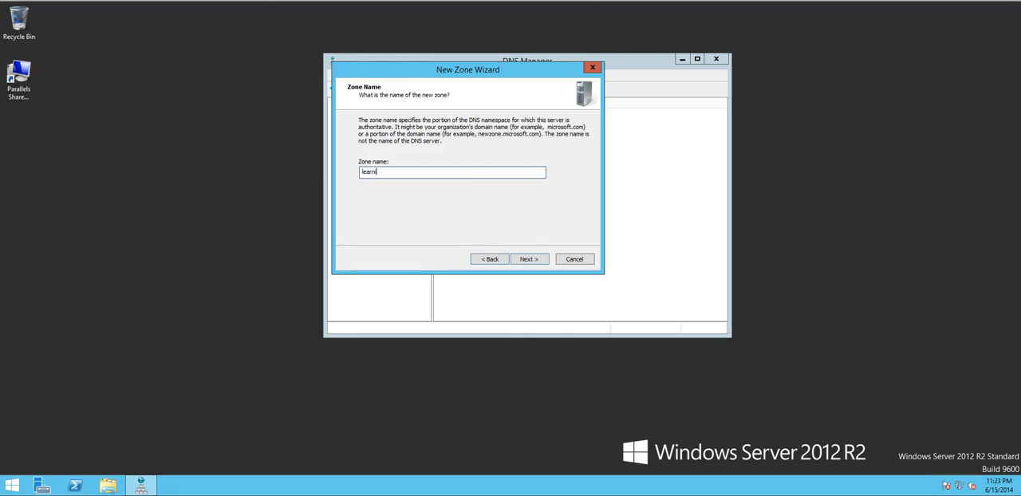
text(ngsysadmin.com)
click(363, 172)
text(zone.)
key(BackSpace)
key(BackSpace)
key(BackSpace)
key(BackSpace)
key(BackSpace)
click(539, 263)
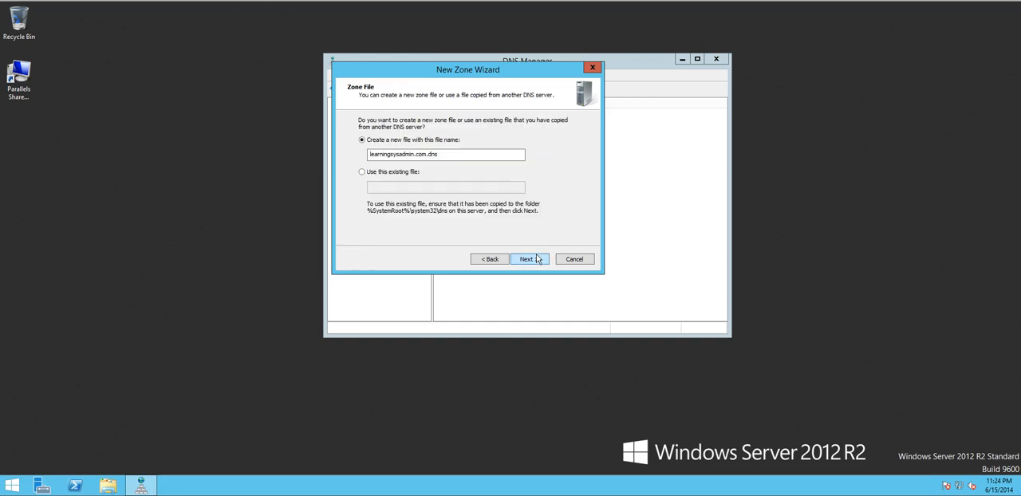
click(538, 259)
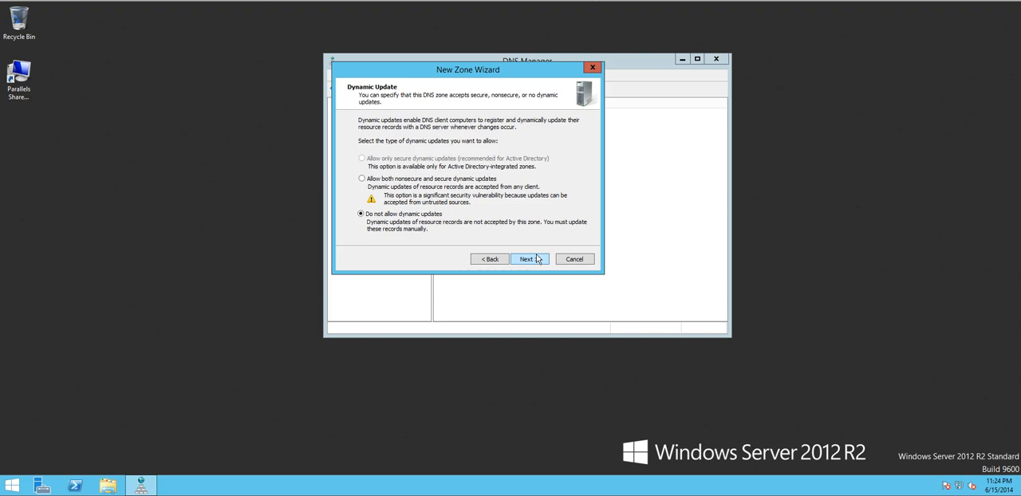
Step: Finish creating the zone with dynamic updates disallowed and open learningsysadmin.com under the server's forward lookup zones
click(538, 259)
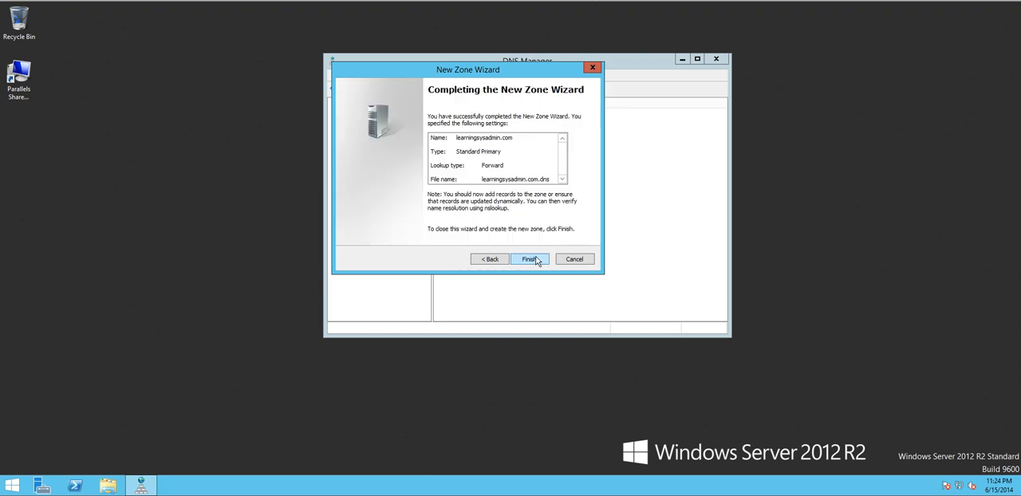
click(531, 259)
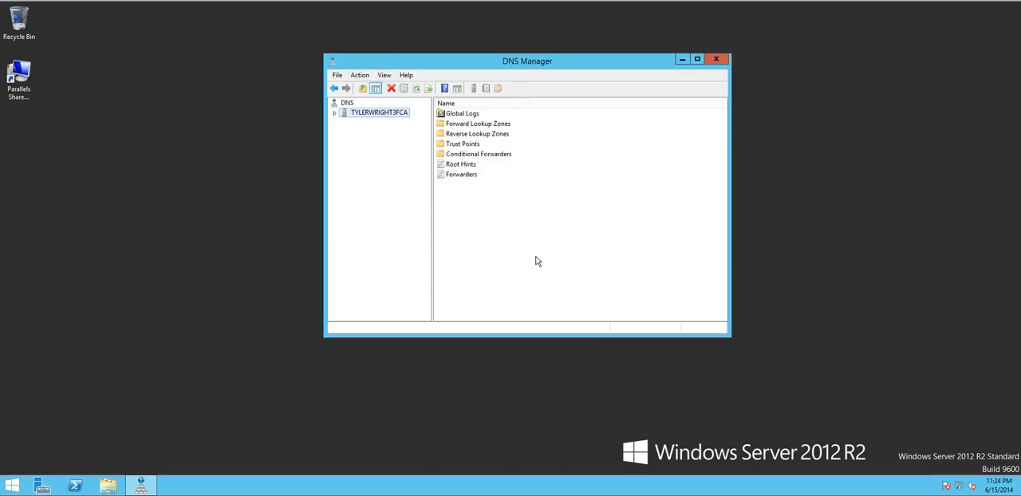
click(335, 113)
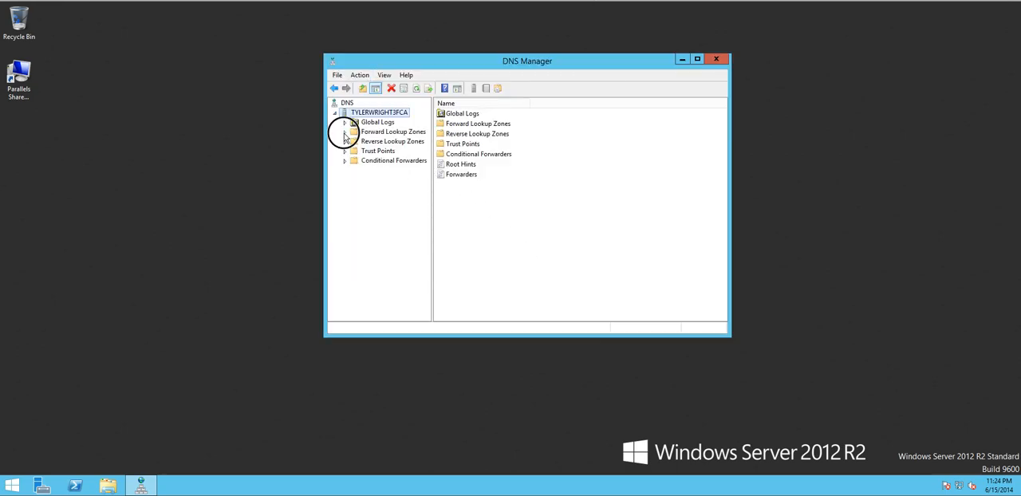
double_click(353, 132)
click(376, 141)
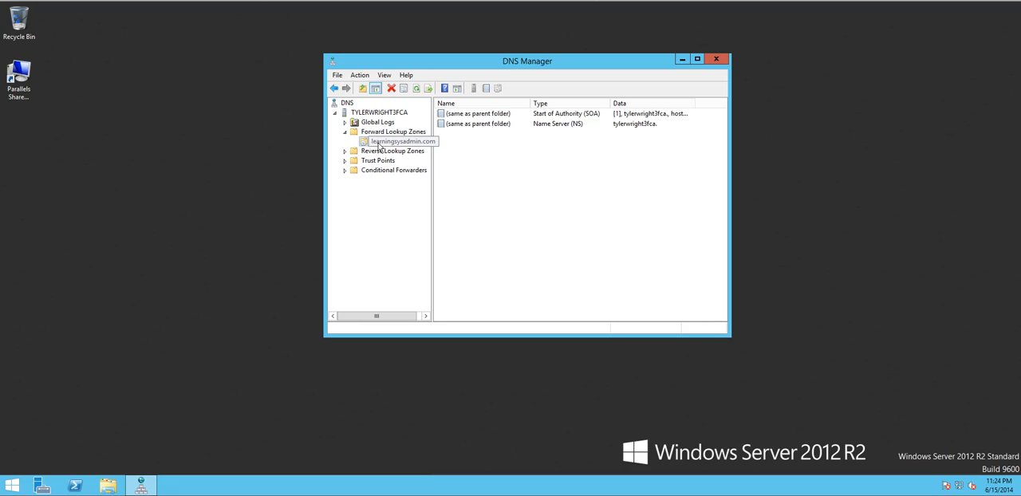
Step: Start a new host (A) record in the learningsysadmin.com zone named accounting01 with IP address 10.1.1.100
right_click(520, 165)
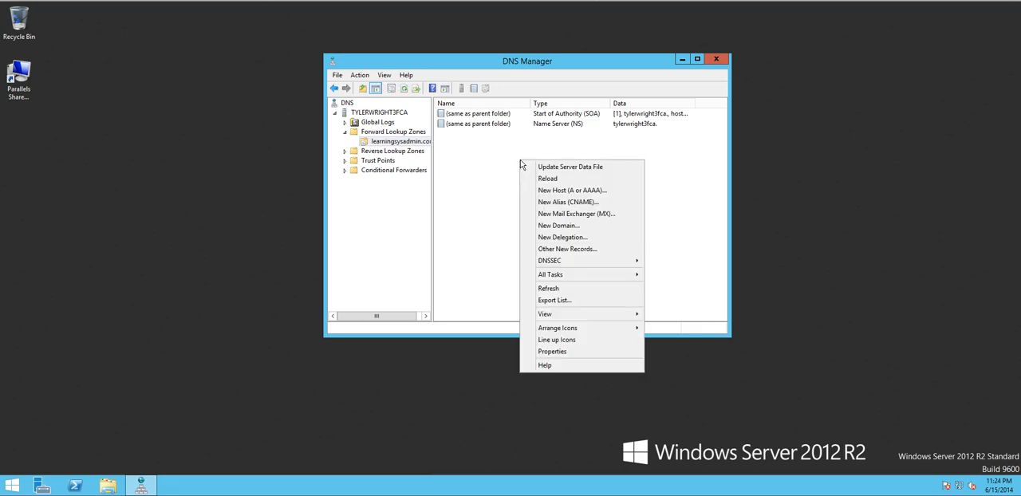
click(573, 191)
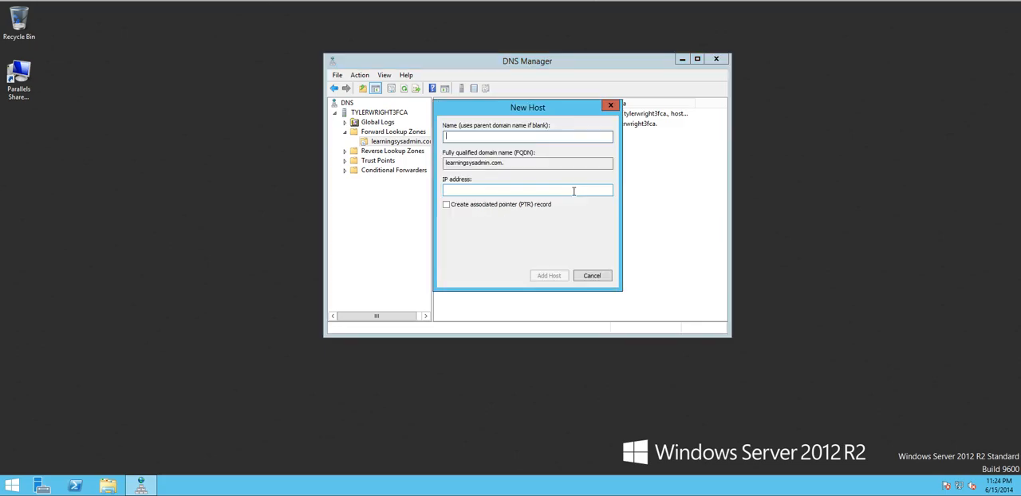
text(accounting01)
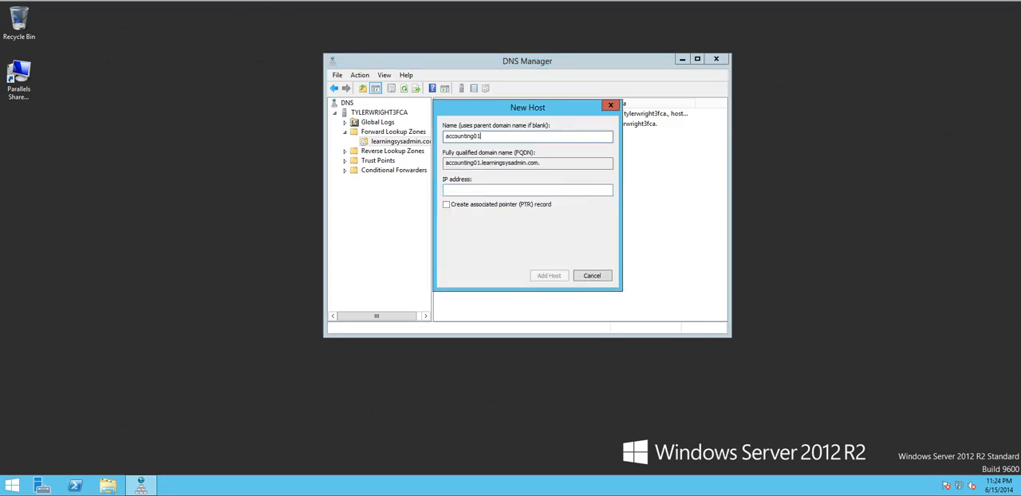
click(521, 189)
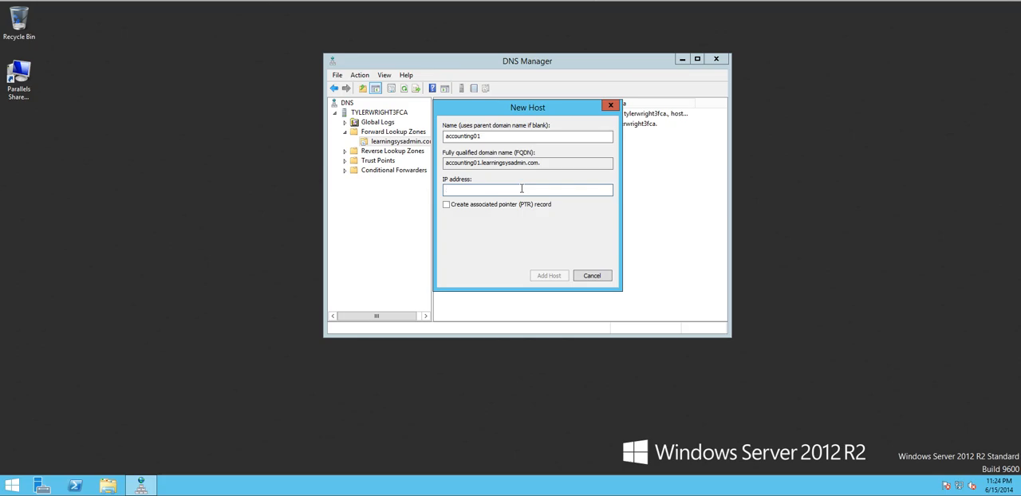
text(10.1.1.100)
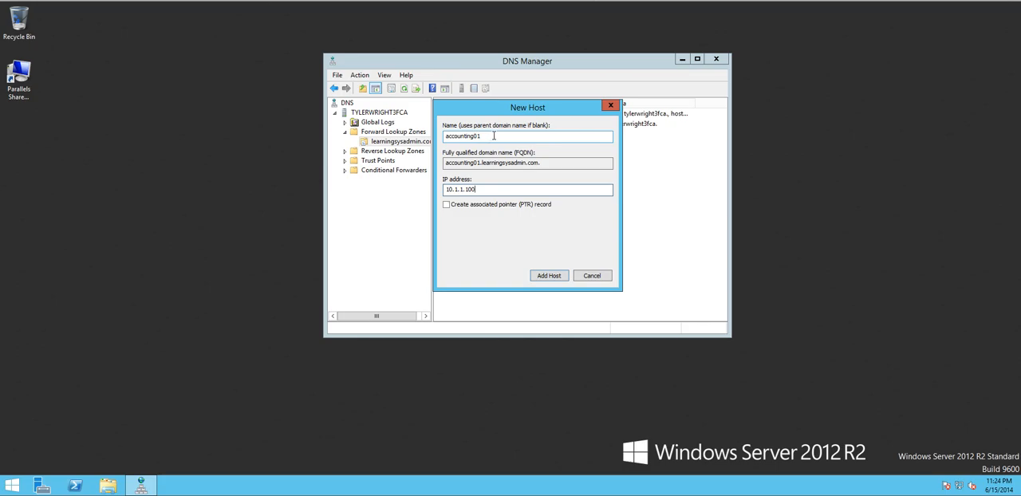
Step: Review the host's name, domain and IP address, add the record without a PTR record, and select accounting01 in the zone
double_click(466, 136)
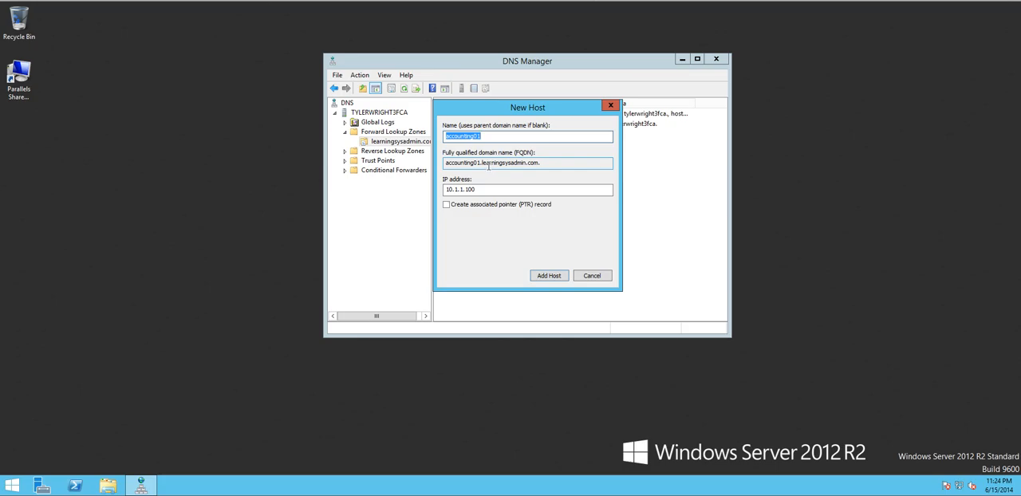
drag(482, 163, 542, 164)
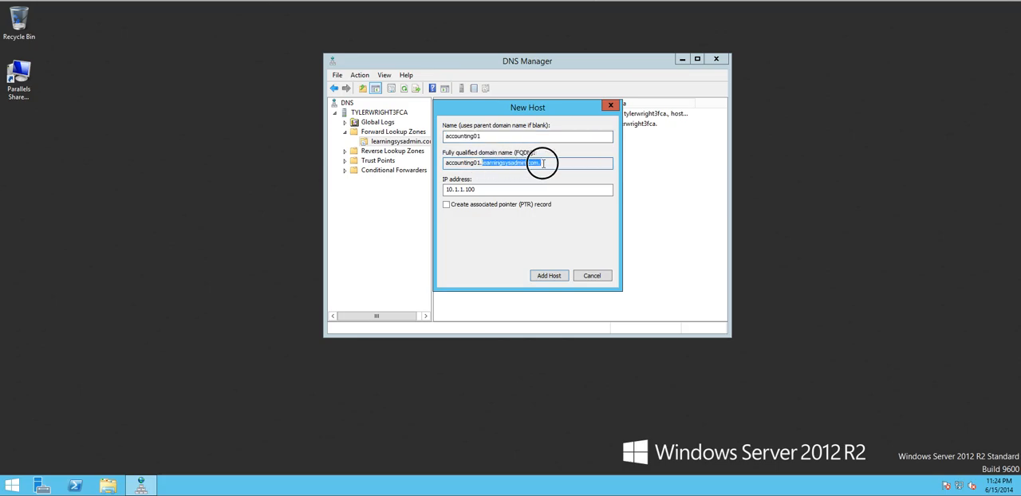
click(486, 189)
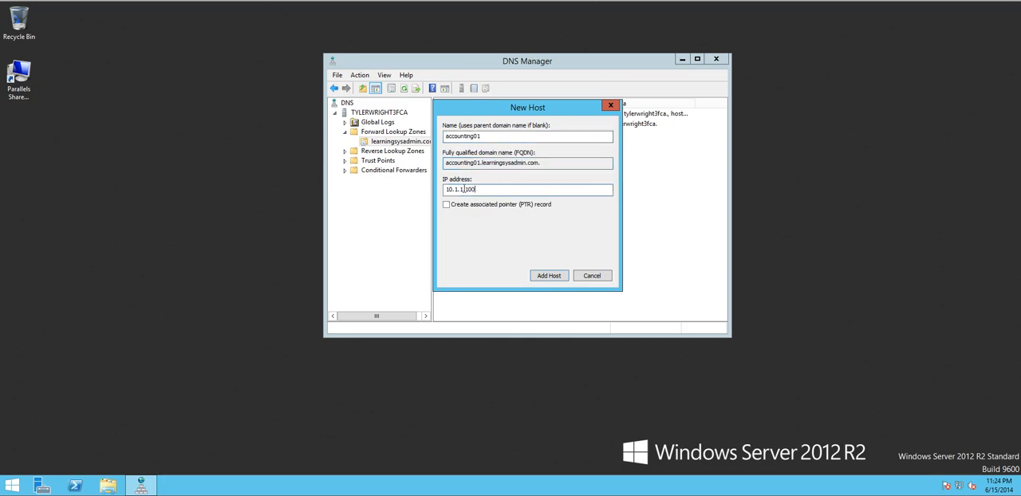
drag(445, 189, 479, 190)
click(549, 275)
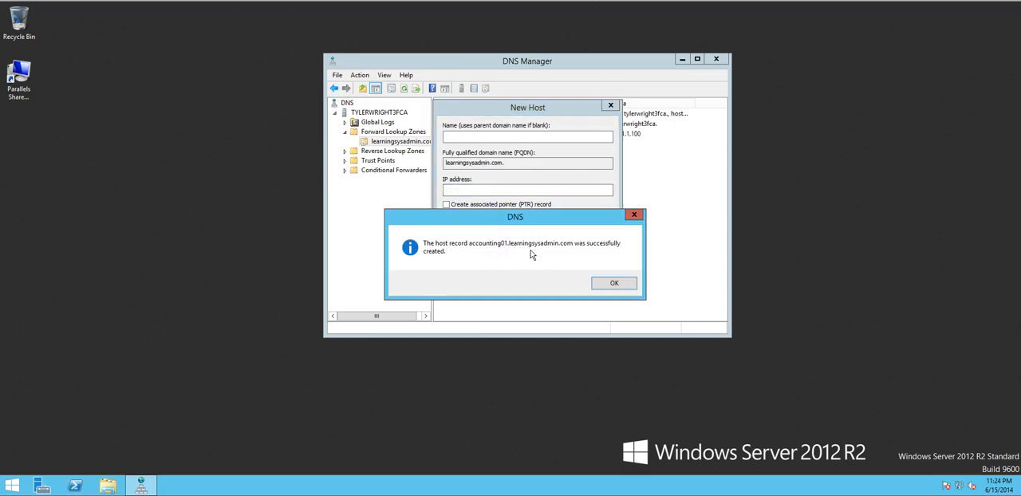
click(614, 284)
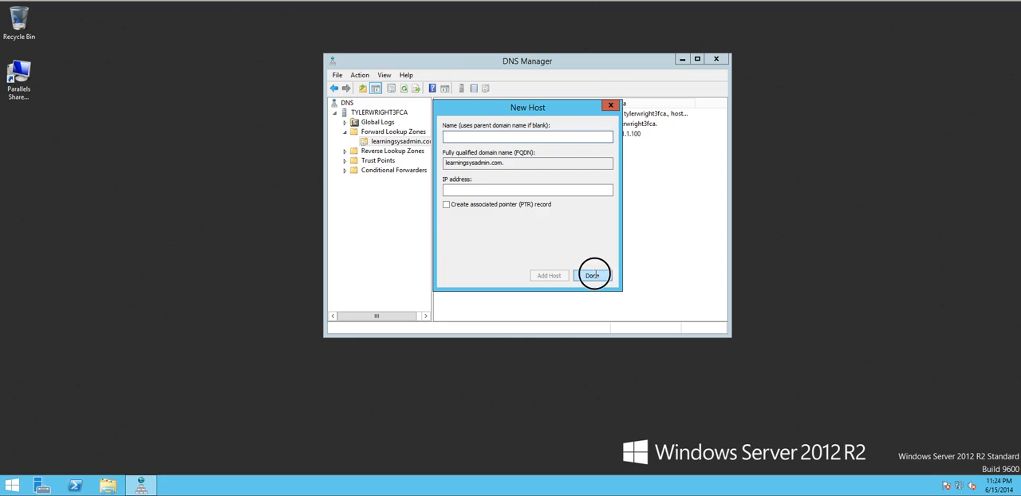
click(595, 275)
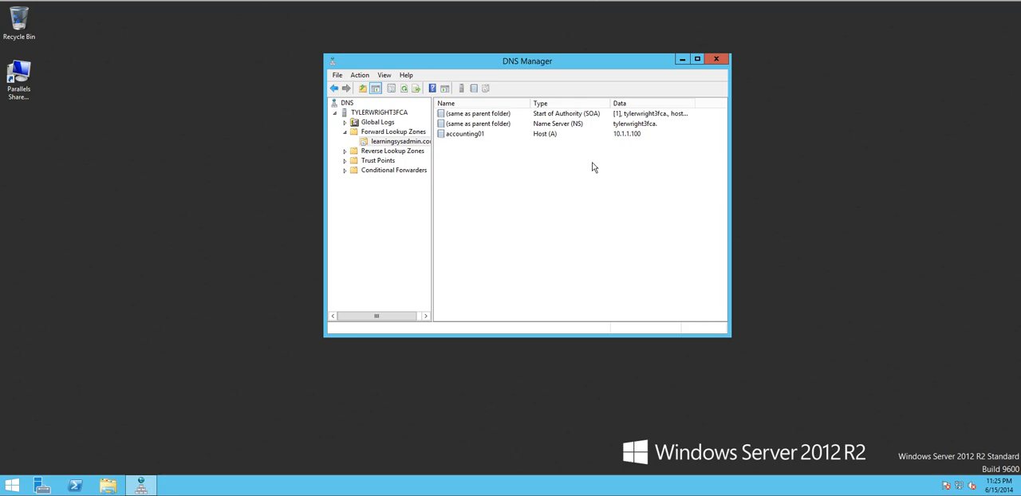
click(465, 136)
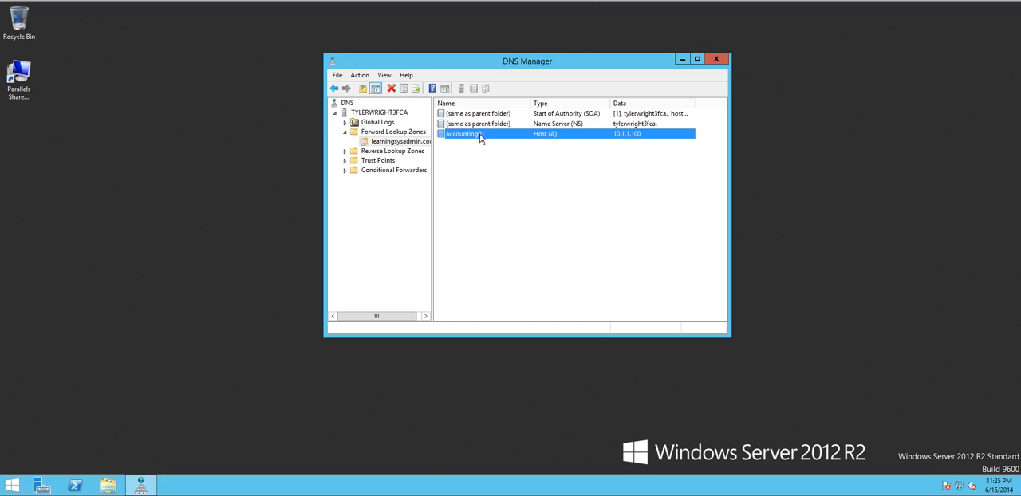